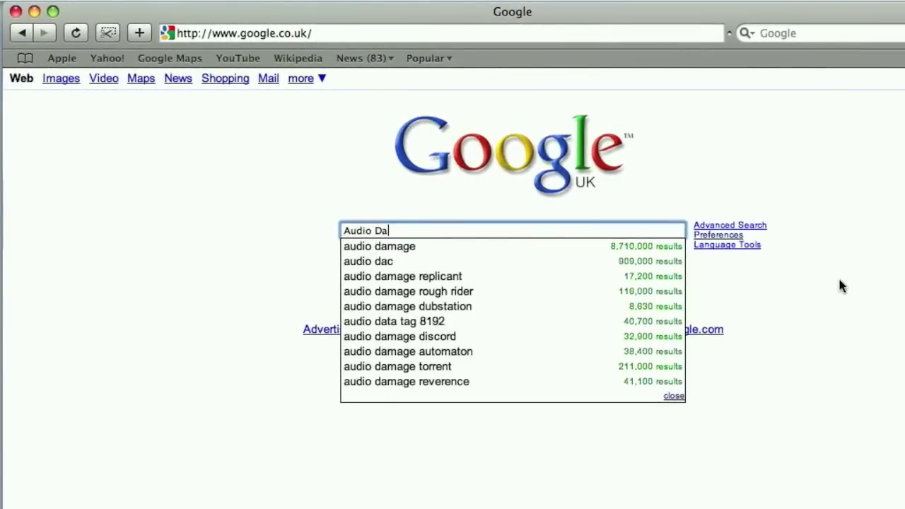
Step: Search Google for "audio damage" and open the Free Downloads page of the Audio Damage site
left_click(424, 247)
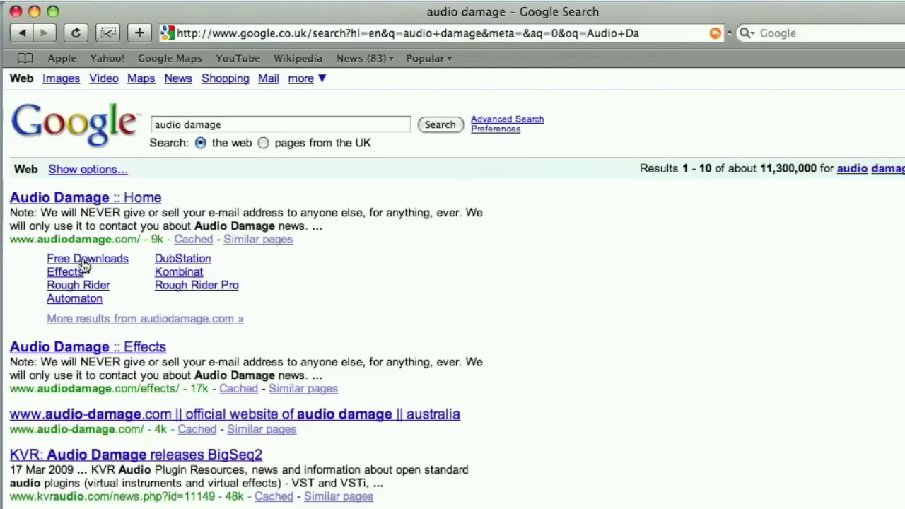
left_click(99, 260)
scroll(468, 347, "down", 1)
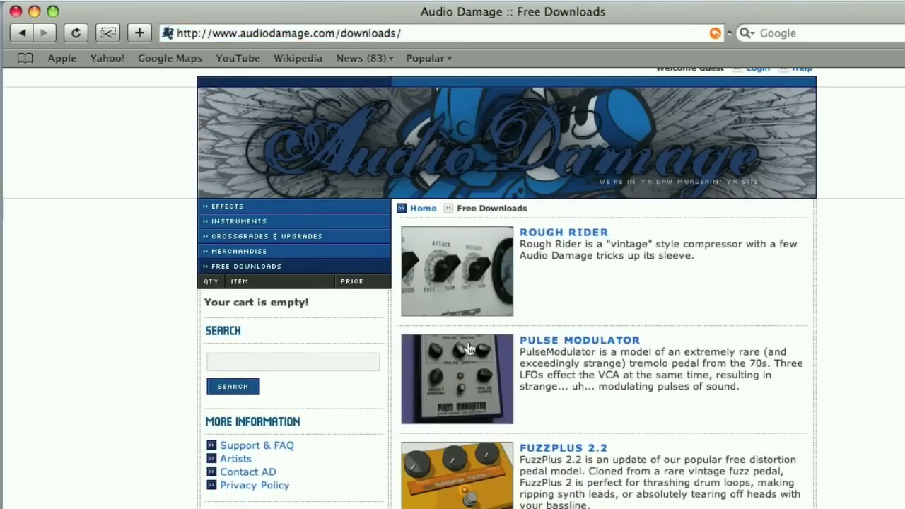
scroll(468, 347, "down", 1)
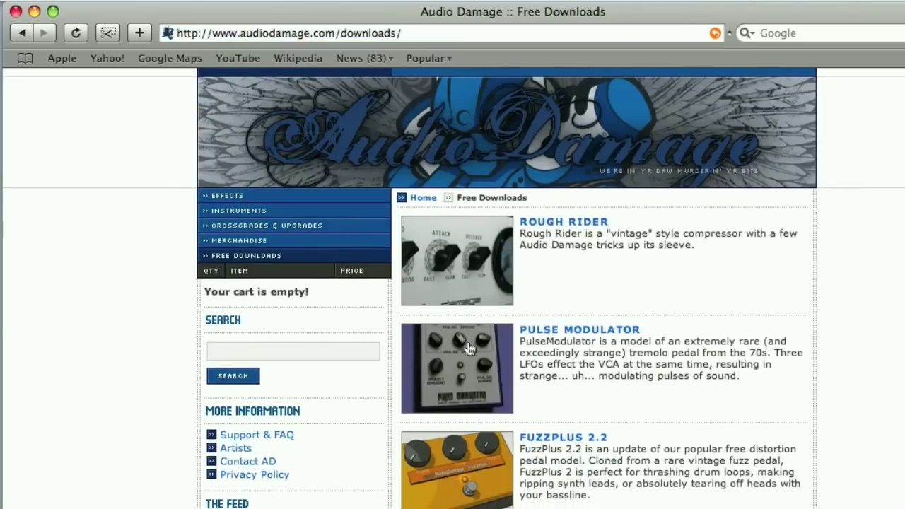
Step: Open the Pulse Modulator product page and download PulseModulator OS X VST and AU
left_click(572, 332)
scroll(496, 439, "down", 5)
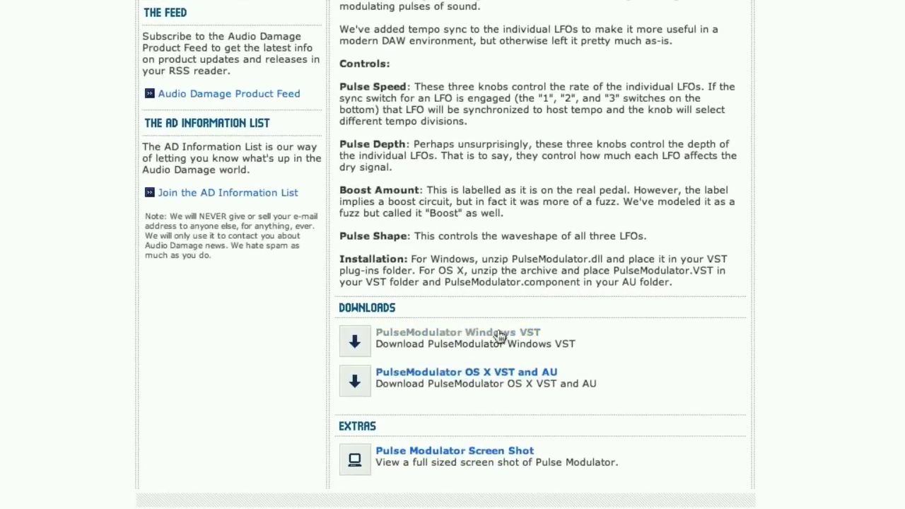
left_click(468, 374)
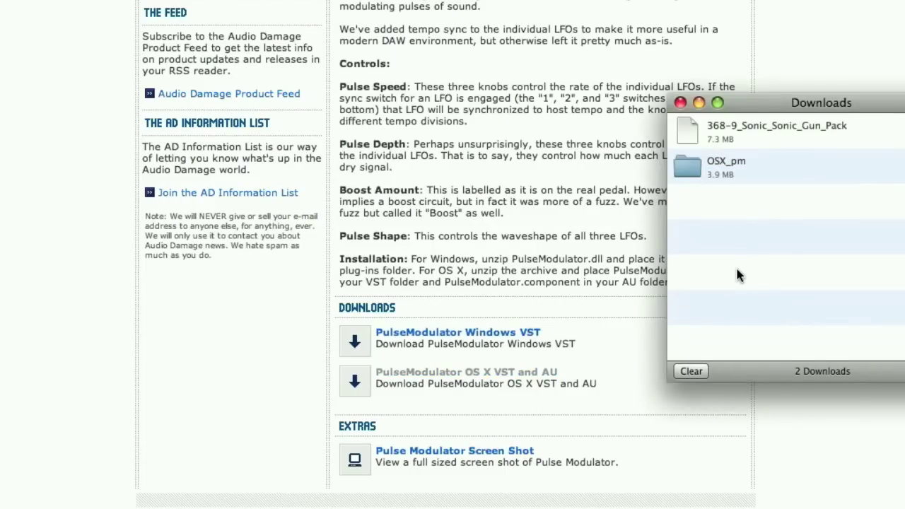
Step: Clear and close the Downloads list, and quit the web browser
left_click(692, 371)
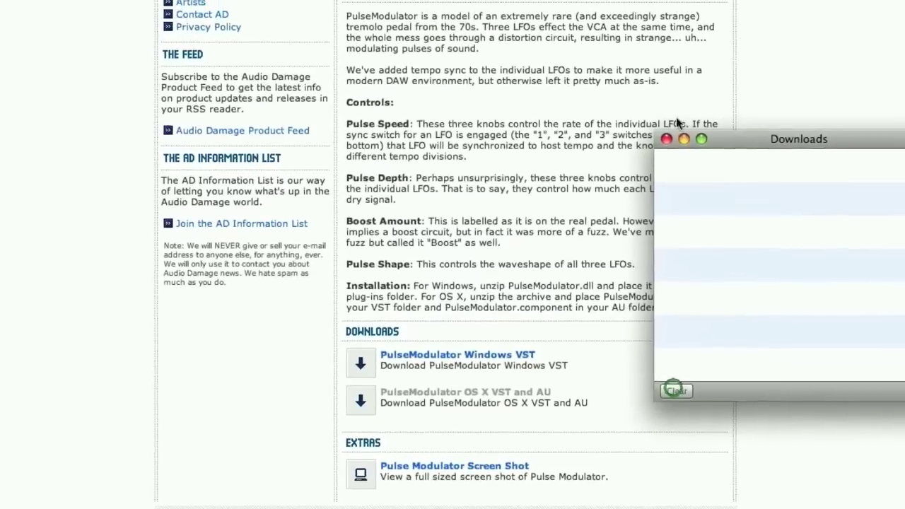
left_click(666, 139)
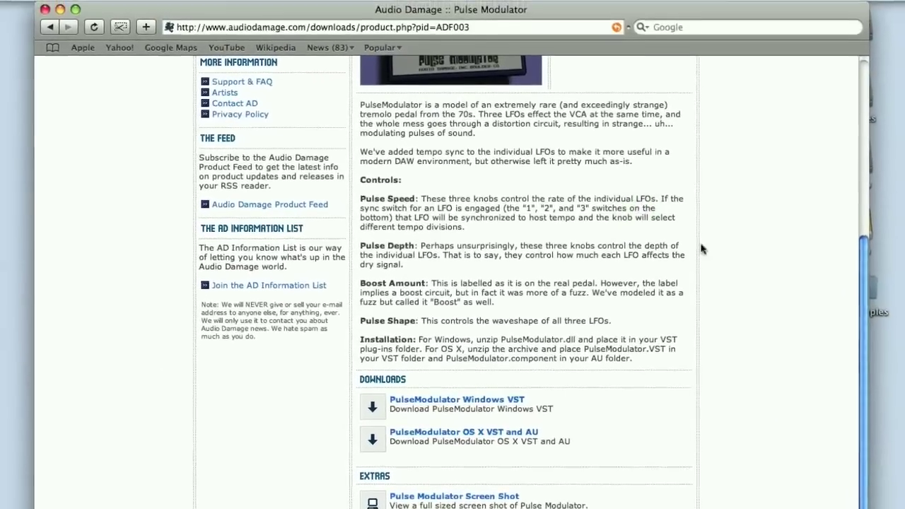
left_click(788, 253)
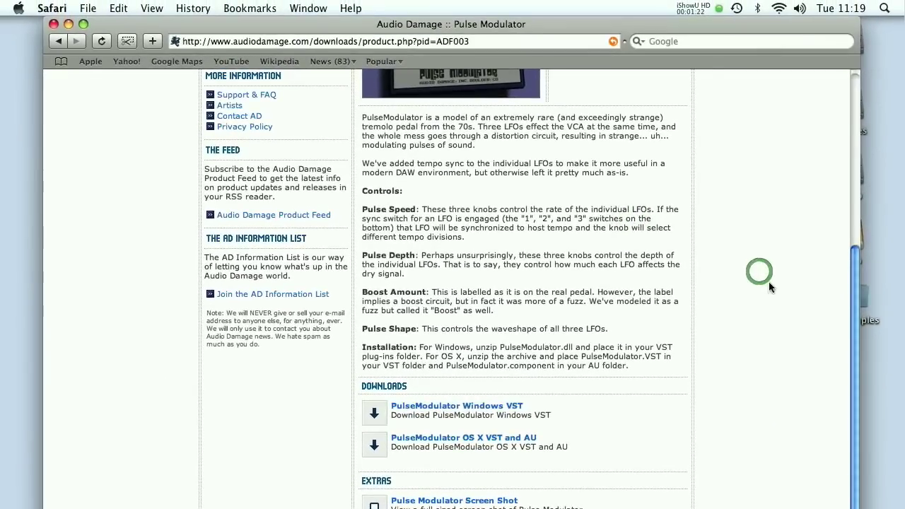
key("super+q")
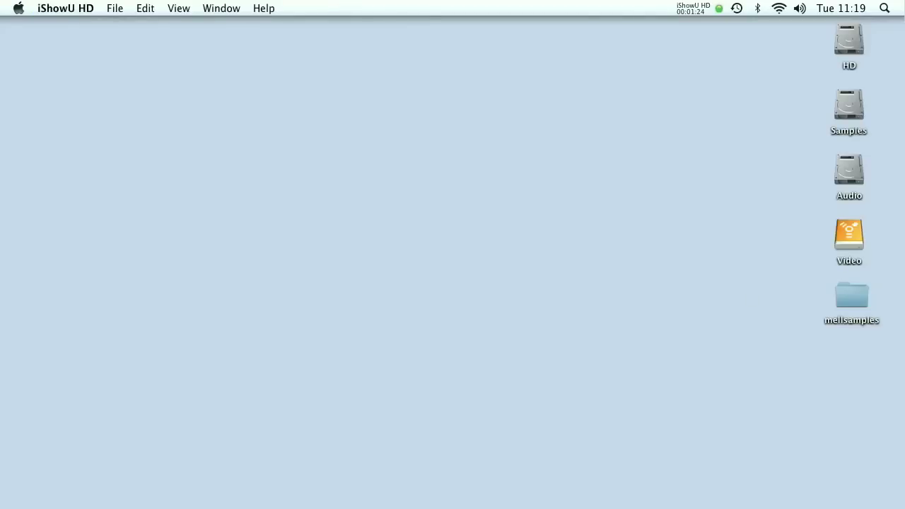
Step: Move the downloaded OSX_pm folder onto the desktop and open it in Finder
left_click(49, 488)
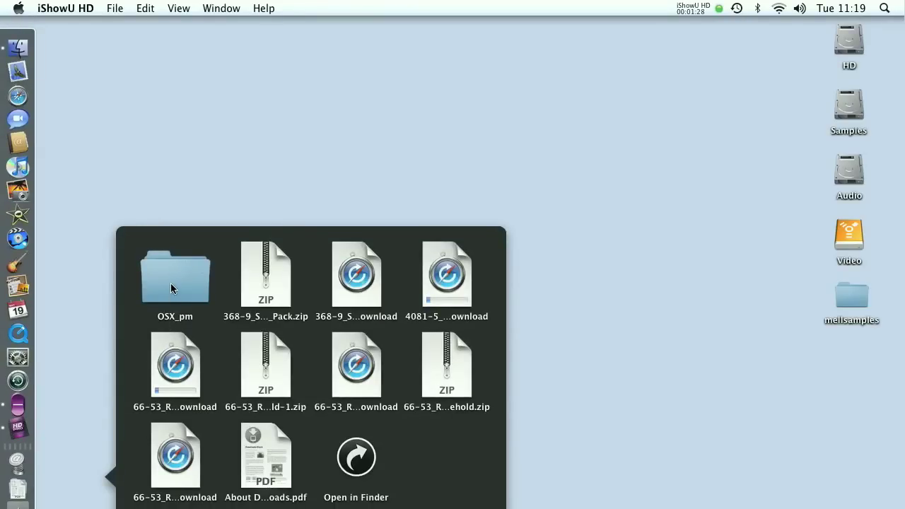
left_click_drag(175, 294, 863, 368)
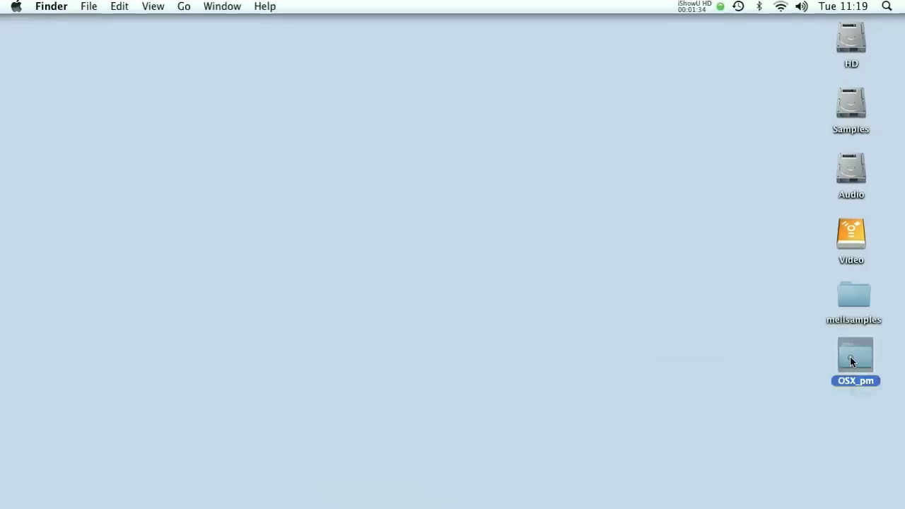
double_click(853, 362)
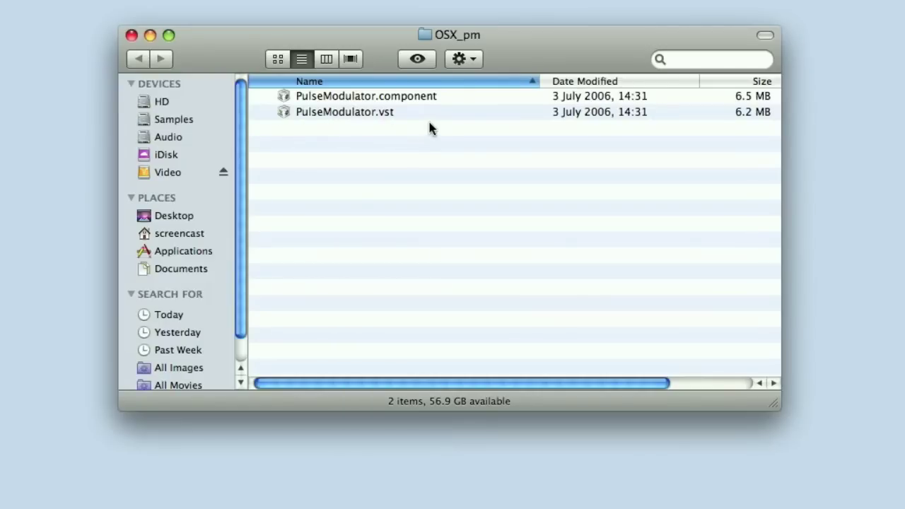
Step: Move PulseModulator.component into the Components folder and close the open Finder windows
left_click(338, 97)
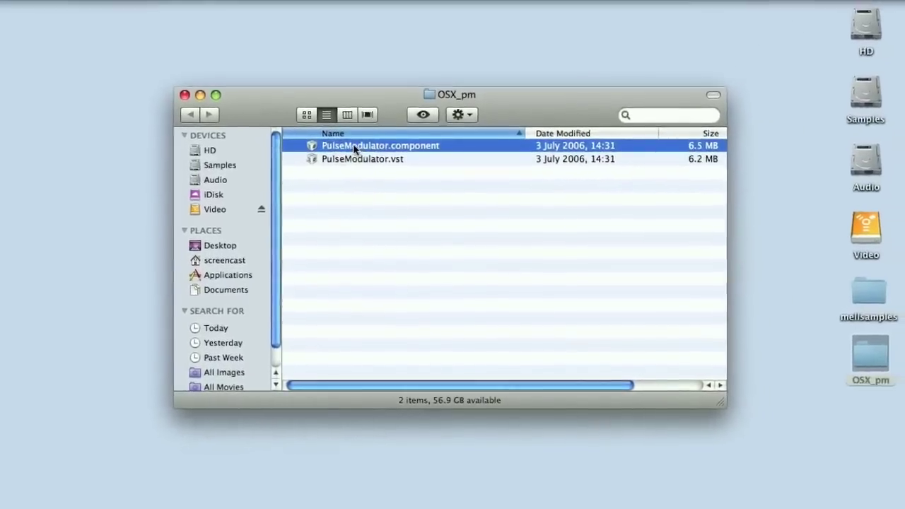
left_click_drag(352, 145, 228, 146)
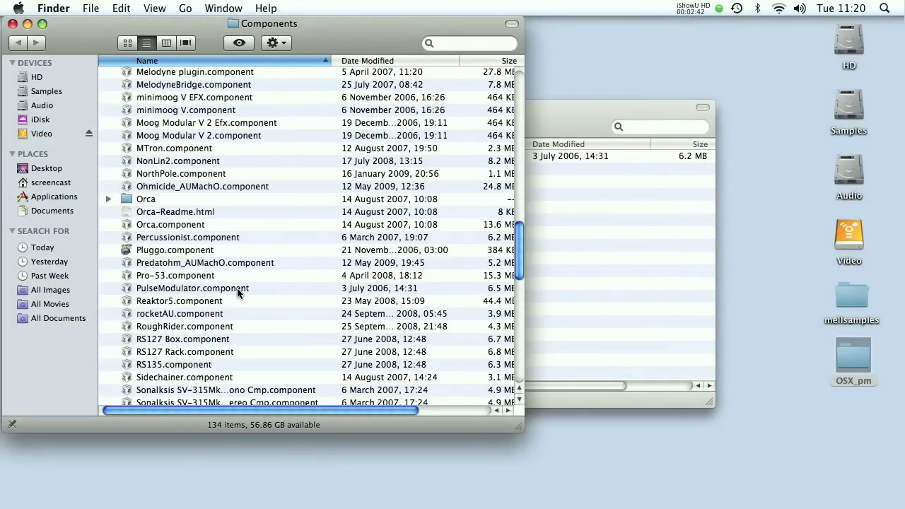
key("super+w")
left_click(372, 266)
key("super+w")
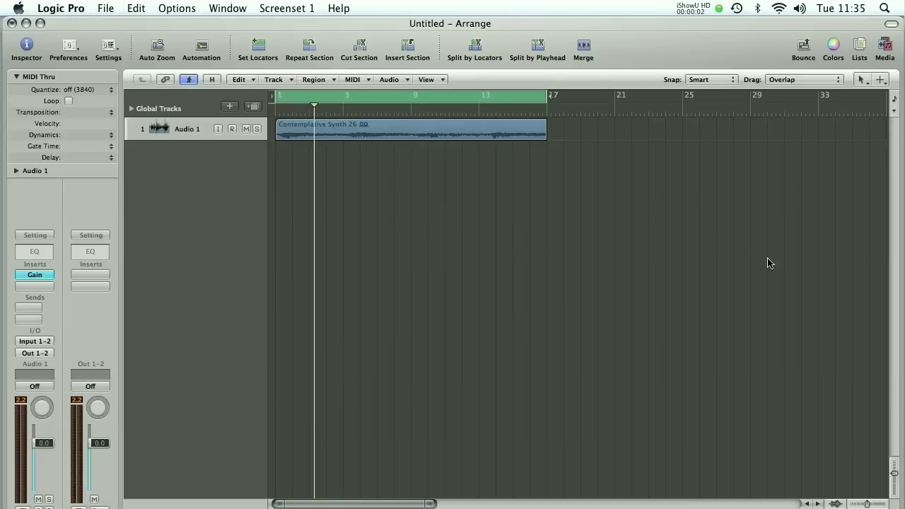
Step: Play the Contemplative Synth 26 region in Logic Pro, and insert Audio Damage's stereo PulseModulator Audio Unit below Gain on Audio 1
left_click(477, 138)
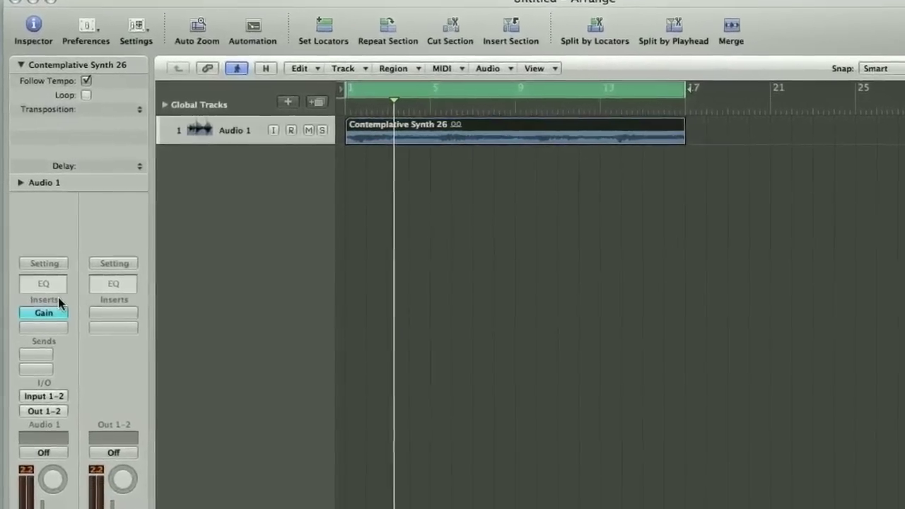
key("space")
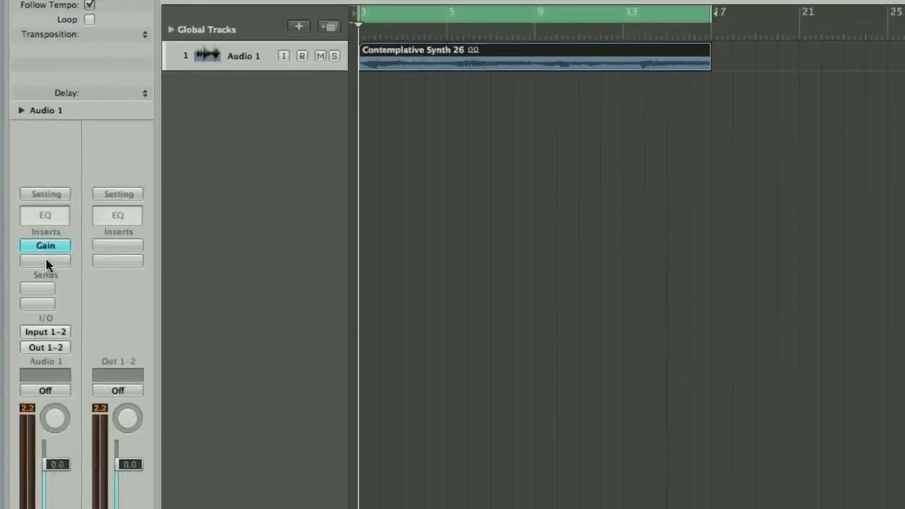
left_click(46, 313)
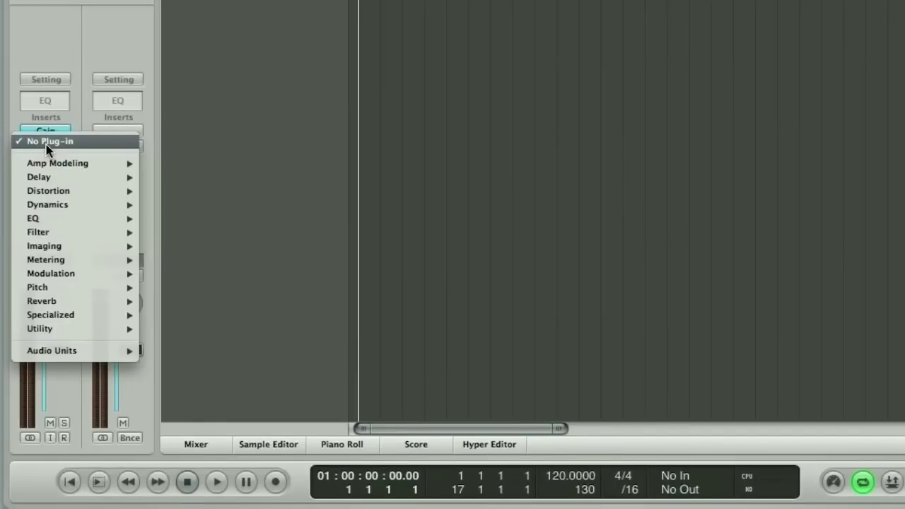
mouse_move(54, 351)
mouse_move(213, 304)
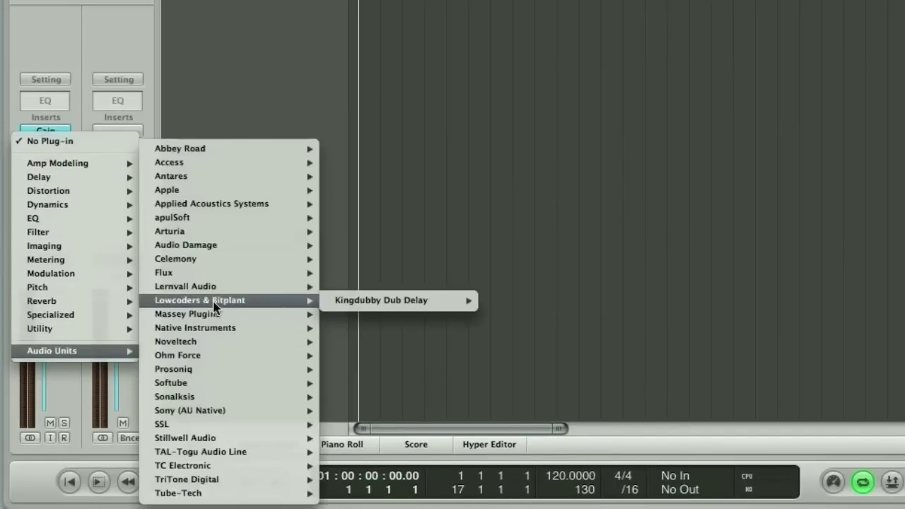
mouse_move(222, 247)
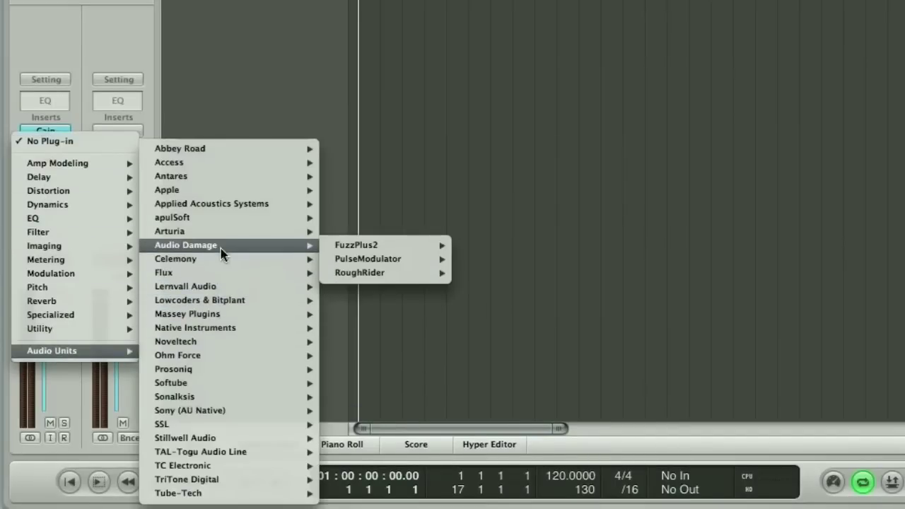
mouse_move(410, 263)
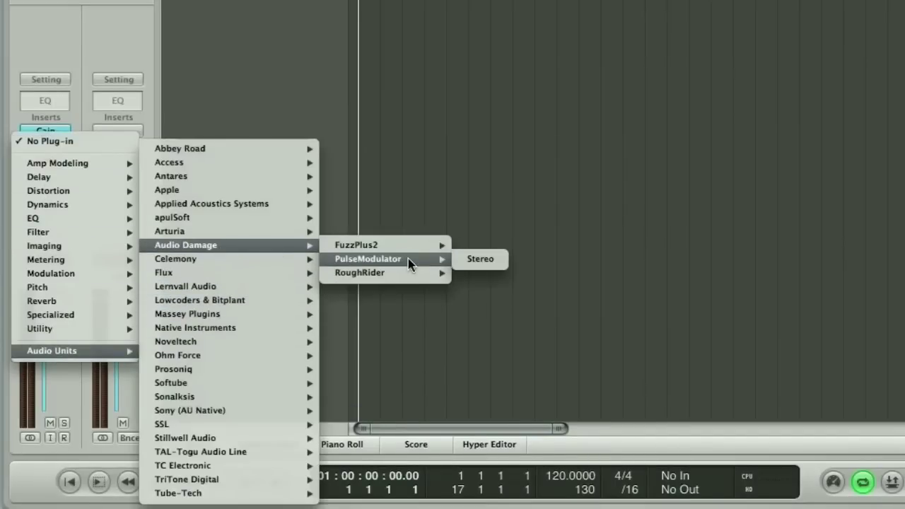
left_click(485, 261)
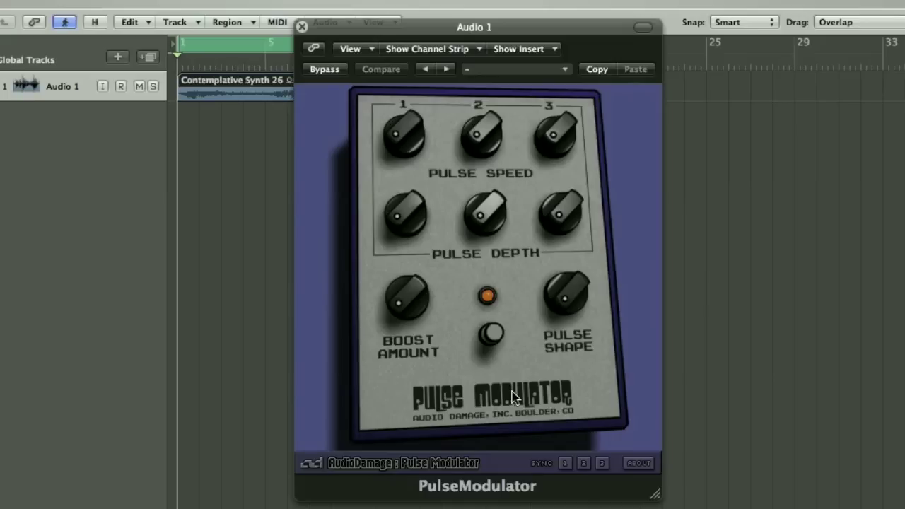
Step: Turn down Pulse Speed 1 in PulseModulator and switch on tempo sync for LFO 1
left_click(564, 462)
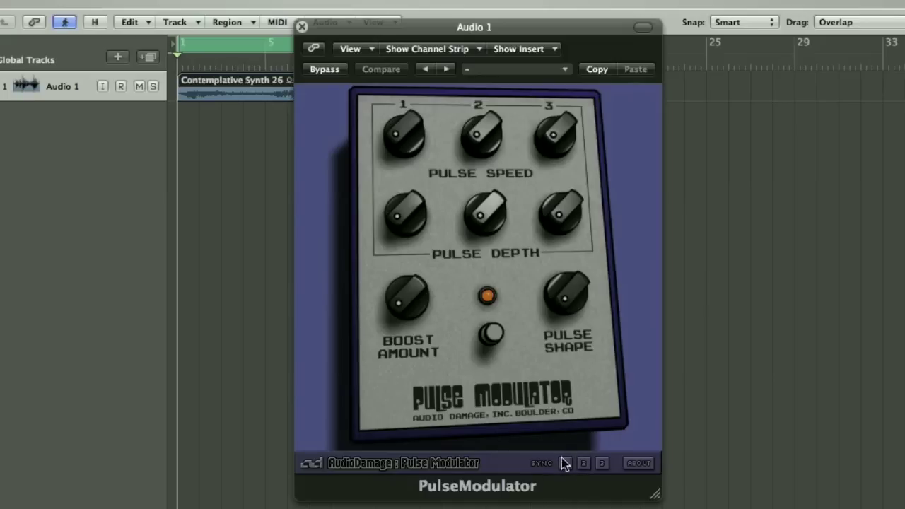
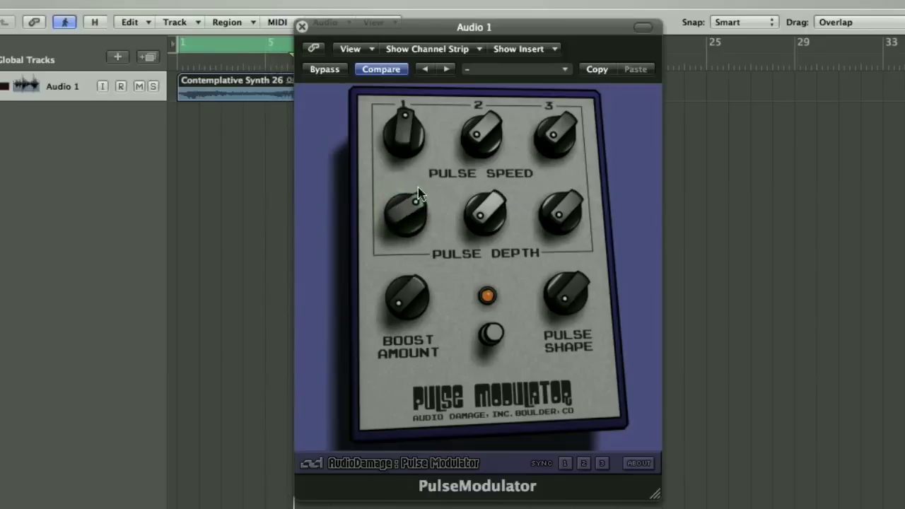
left_click_drag(404, 111, 390, 149)
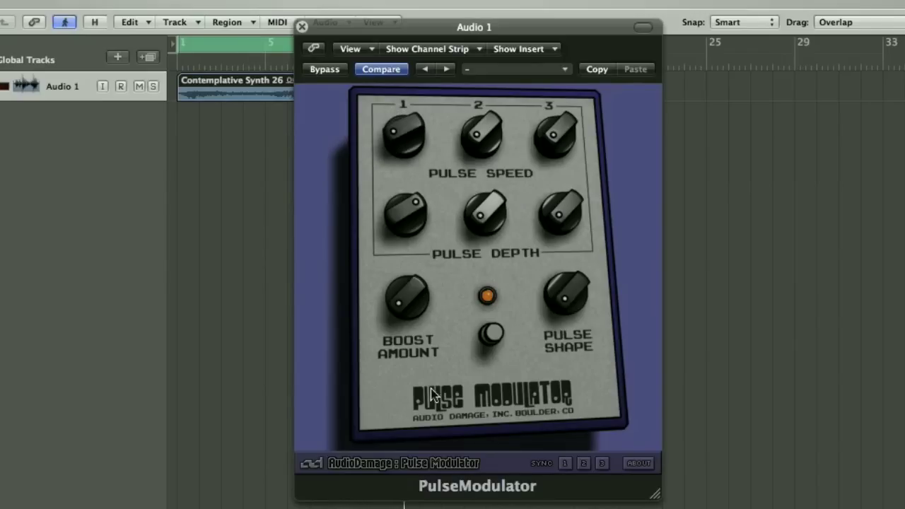
left_click(564, 463)
Step: Turn up Pulse Speed 1 and Pulse Depth 1, and raise Pulse Shape to about halfway with the track playing
mouse_move(393, 141)
left_mouse_down()
mouse_move(410, 121)
mouse_move(403, 116)
mouse_move(424, 123)
mouse_move(428, 136)
left_mouse_up()
mouse_move(414, 228)
left_mouse_down()
mouse_move(390, 216)
mouse_move(399, 201)
mouse_move(422, 212)
mouse_move(424, 233)
left_mouse_up()
key("space")
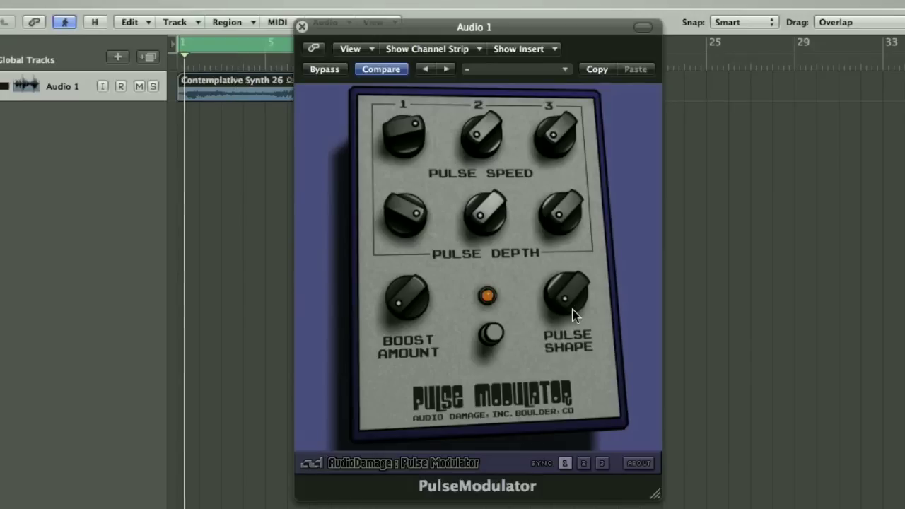
left_click_drag(568, 307, 550, 297)
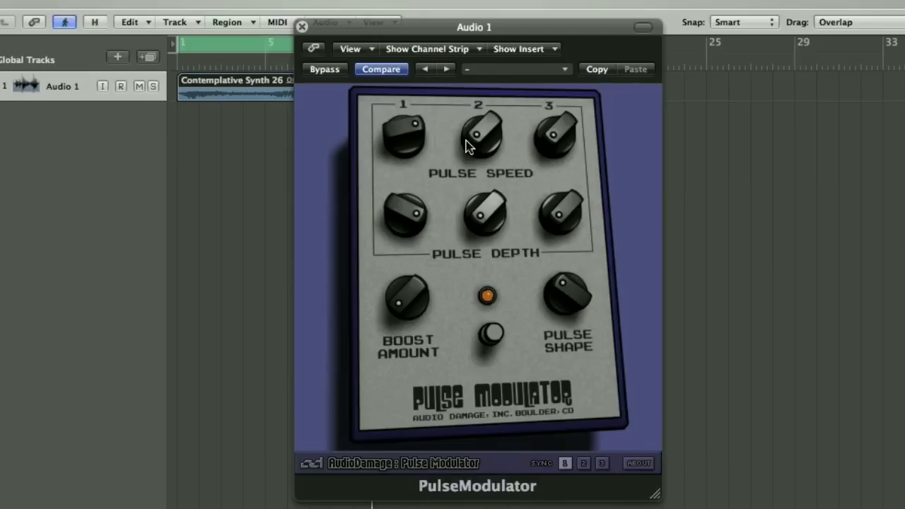
Step: Switch on tempo sync for LFOs 2 and 3, and turn Pulse Speed 2 and Pulse Depth 2 up past halfway
left_click(602, 463)
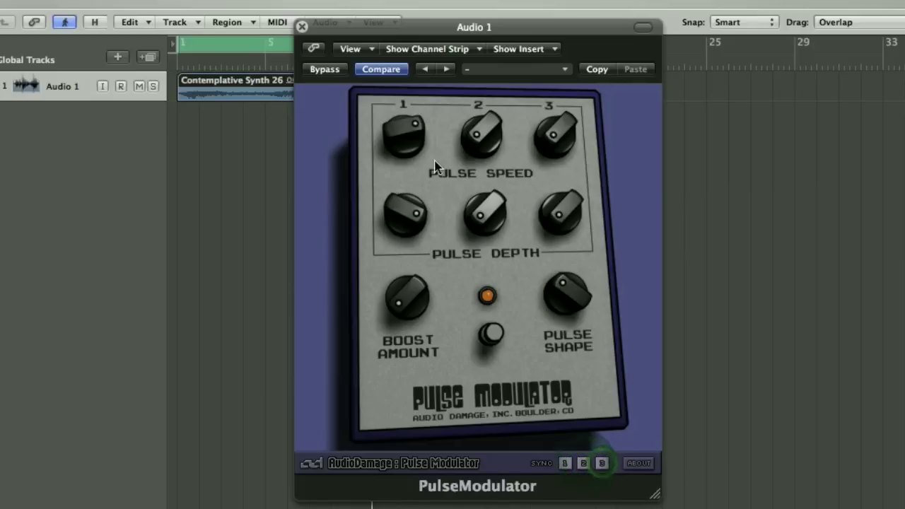
left_click_drag(478, 124, 495, 128)
left_click_drag(484, 227, 497, 203)
Step: Turn Pulse Speed 1 and Pulse Depth 1 below halfway, and raise Pulse Speed 3 and Pulse Depth 3 past halfway
left_click_drag(400, 209, 400, 213)
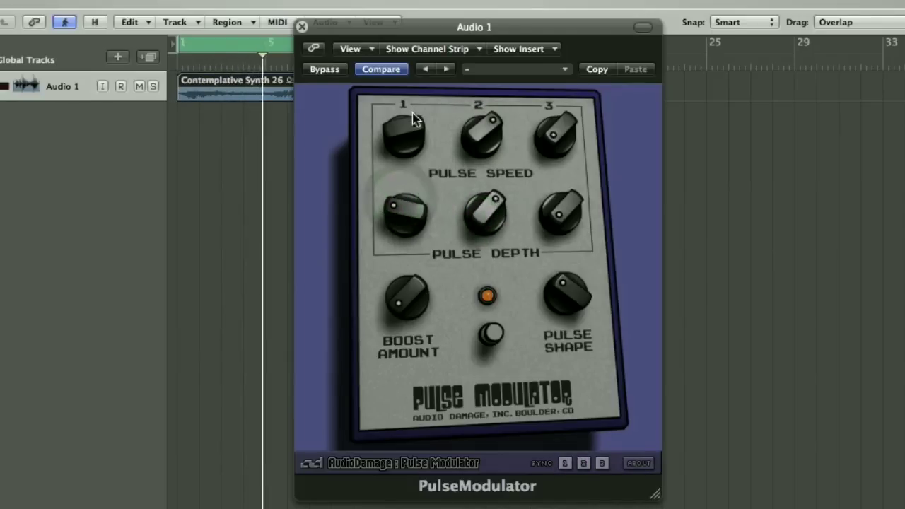
left_click_drag(411, 114, 399, 111)
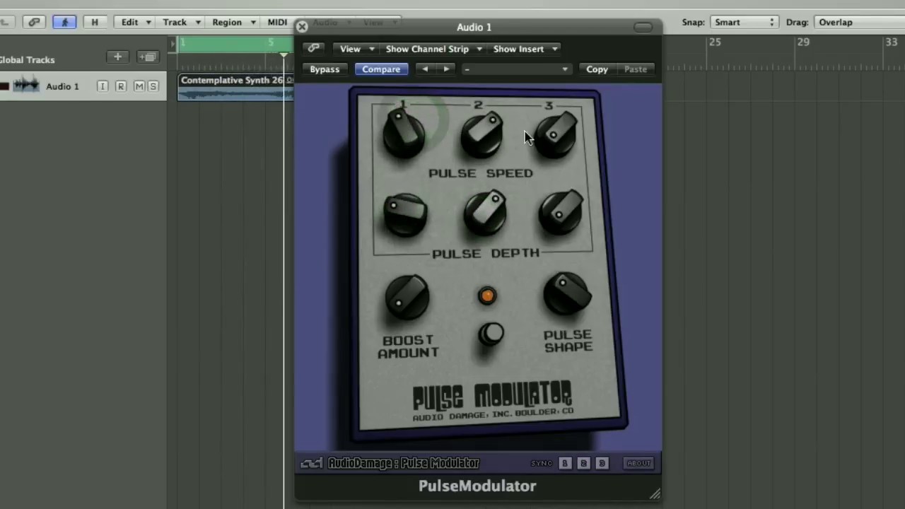
left_click_drag(555, 136, 574, 132)
left_click_drag(555, 221, 571, 187)
left_click_drag(574, 130, 573, 142)
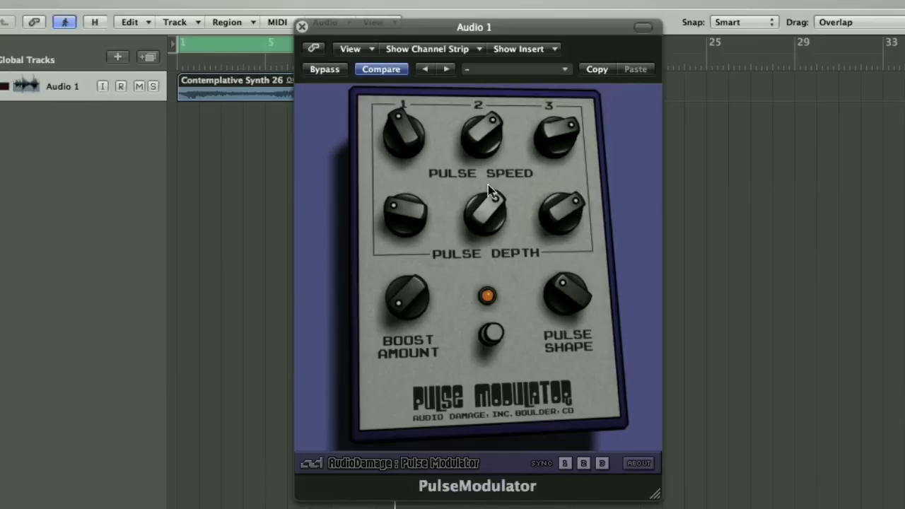
Step: Reduce Pulse Depth 2 to about halfway and turn Pulse Shape down slightly
left_click_drag(487, 186, 482, 187)
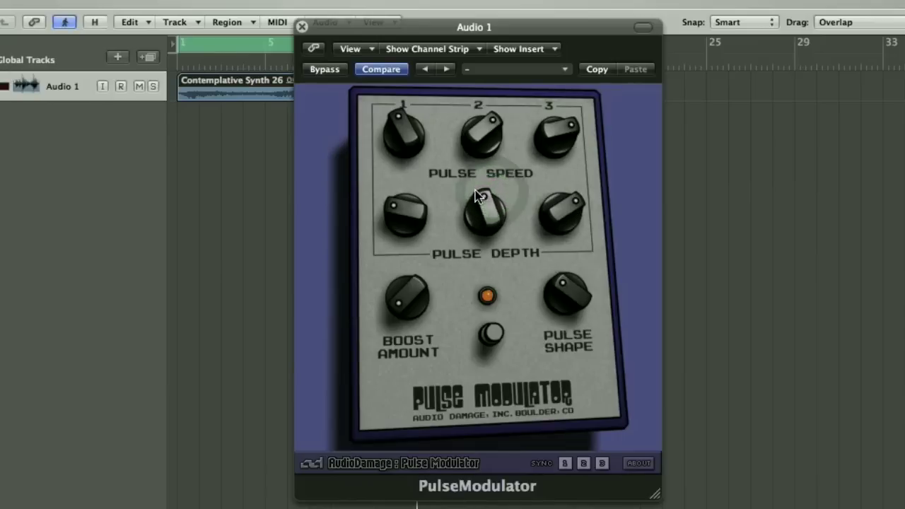
left_click(552, 294)
mouse_move(553, 294)
left_mouse_down()
mouse_move(546, 315)
mouse_move(559, 281)
mouse_move(583, 279)
mouse_move(558, 273)
mouse_move(543, 296)
left_mouse_up()
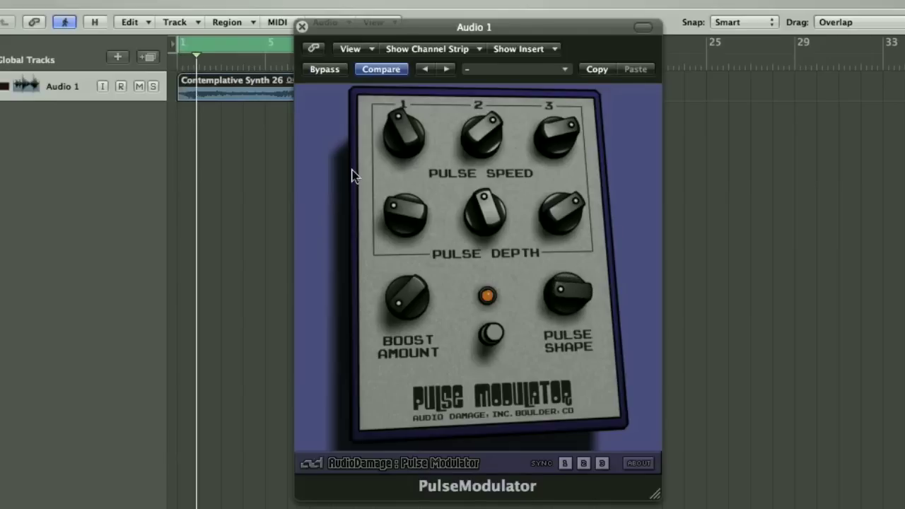
Step: Turn up Pulse Speeds 1, 2 and 3, and reduce Pulse Depth 1 slightly and Pulse Depth 2 to a low setting
left_click_drag(387, 204, 419, 176)
mouse_move(402, 117)
left_mouse_down()
mouse_move(414, 113)
mouse_move(417, 126)
left_mouse_up()
left_click_drag(395, 206, 414, 219)
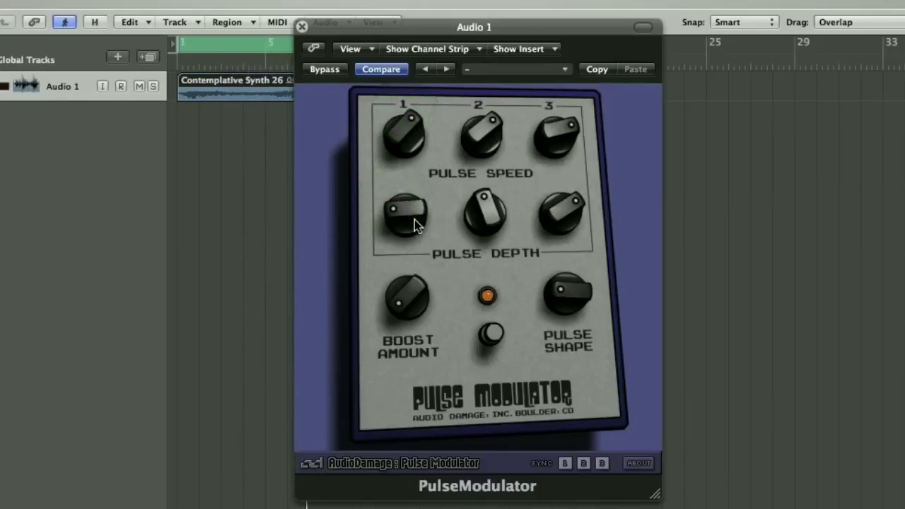
left_click_drag(479, 205, 471, 231)
left_click_drag(501, 123, 573, 147)
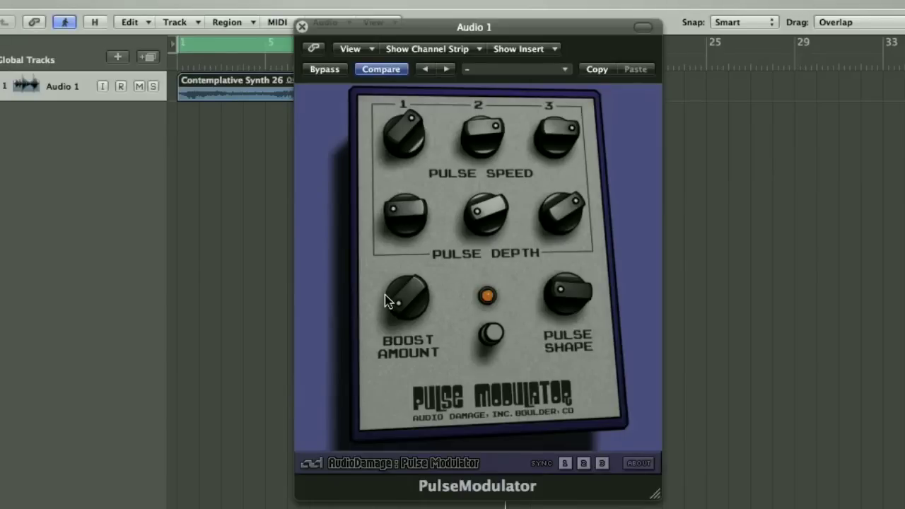
Step: Play the synth loop and adjust the Boost Amount, leaving it slightly above its minimum
key("space")
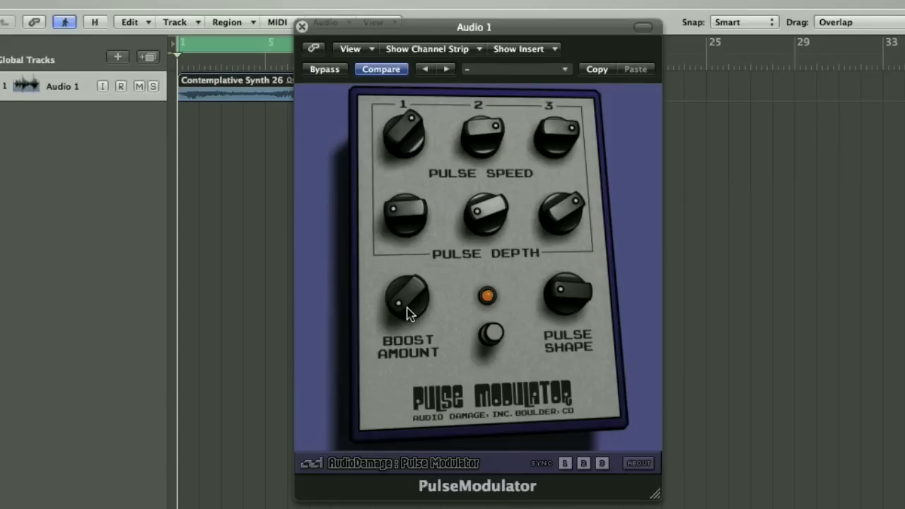
left_click_drag(405, 304, 425, 298)
left_click_drag(425, 300, 381, 292)
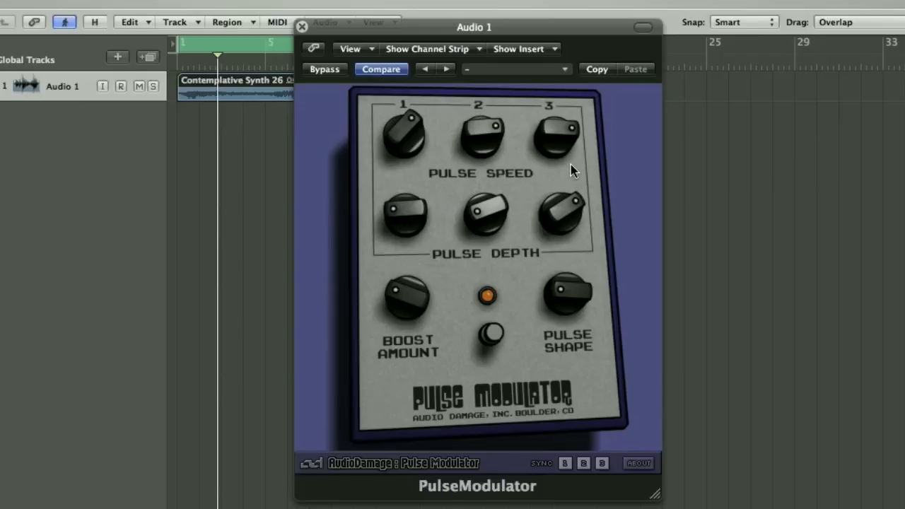
Step: Load the factory preset Tremulus Max to audition it on the loop
left_click(548, 69)
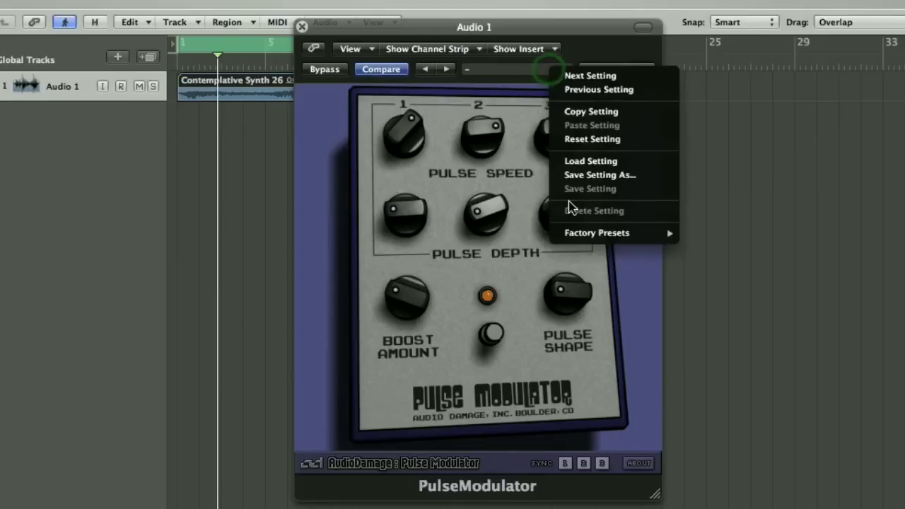
mouse_move(573, 233)
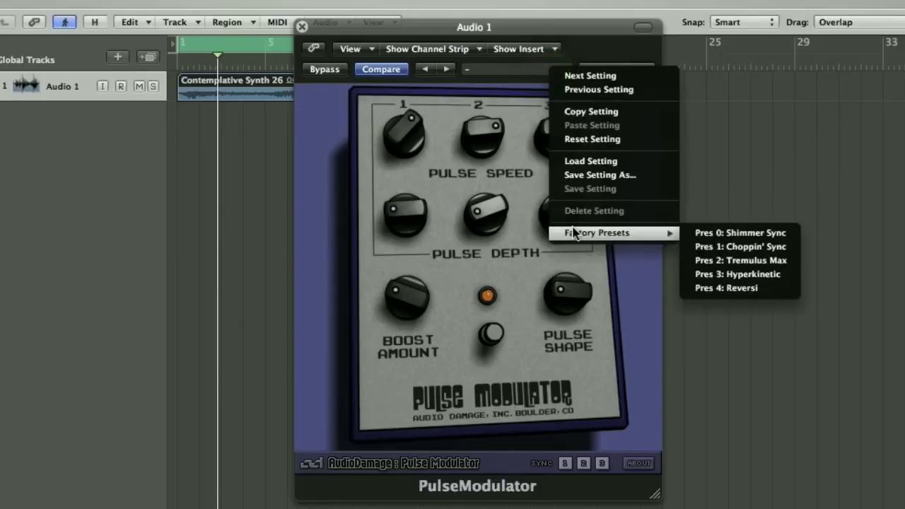
left_click(714, 262)
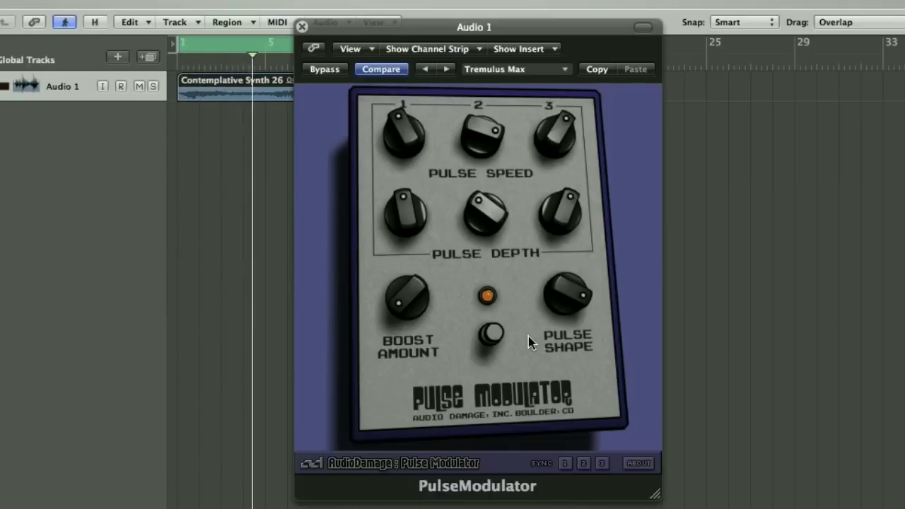
Step: Load the factory preset Choppin' Sync and toggle the pedal's footswitch
left_click(546, 68)
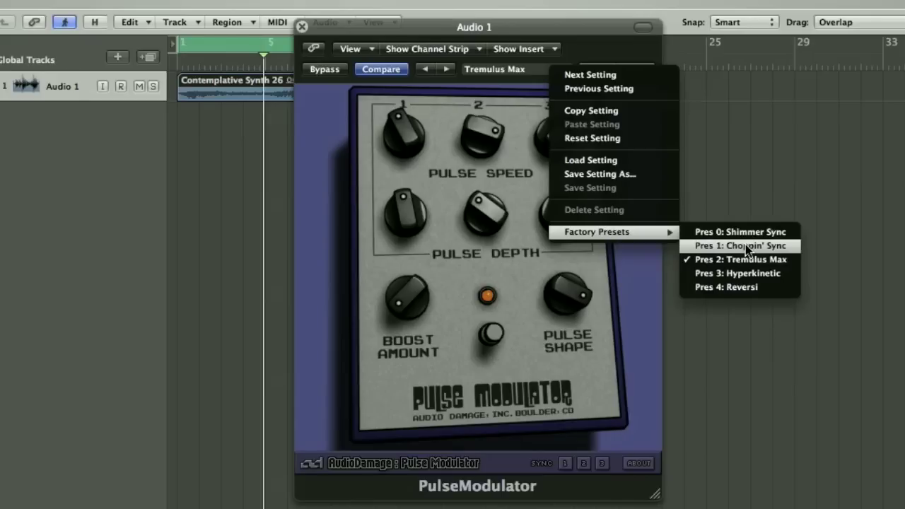
left_click(747, 246)
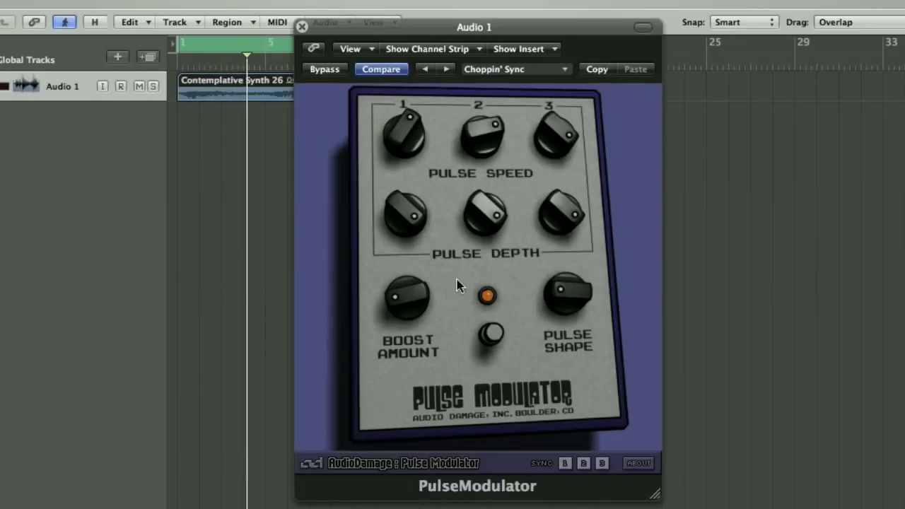
left_click(493, 337)
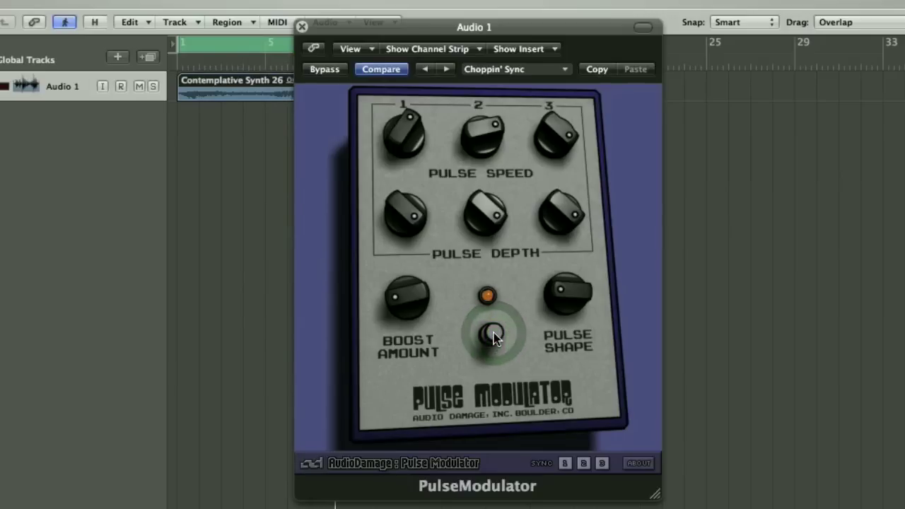